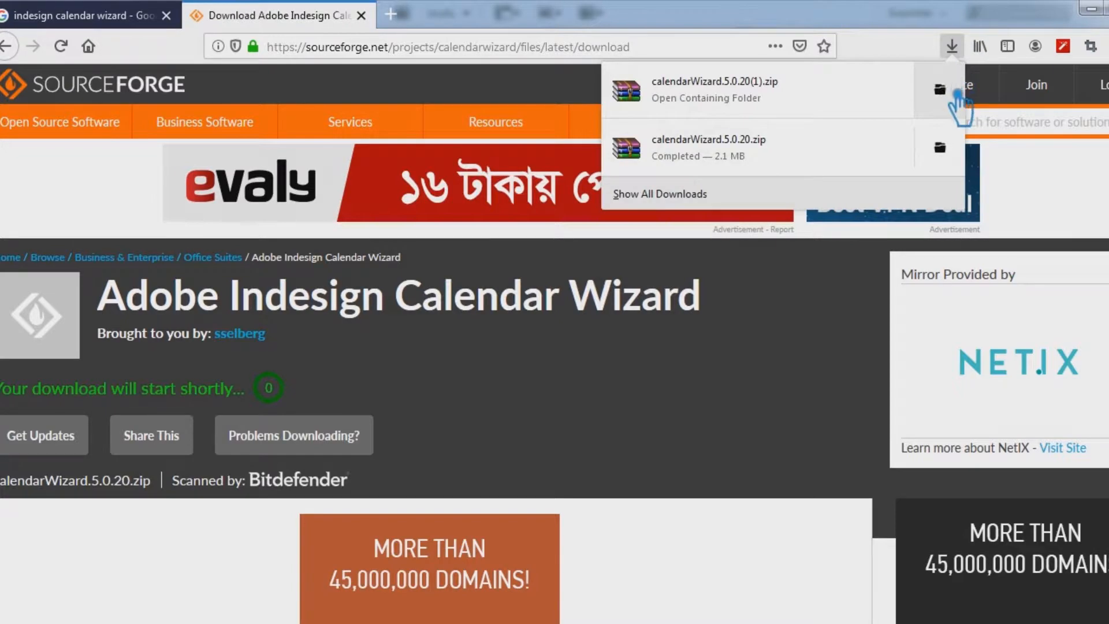
# Step: Show the downloaded calendarWizard.5.0.20 archive in its containing folder and select it
pyautogui.click(939, 148)
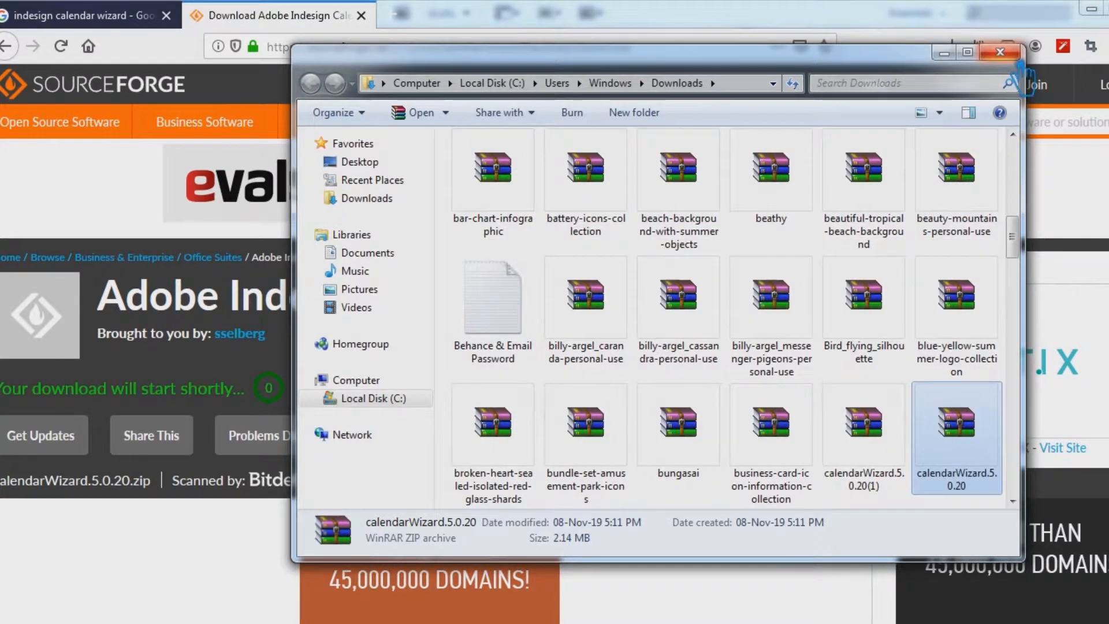
pyautogui.click(905, 409)
pyautogui.click(956, 451)
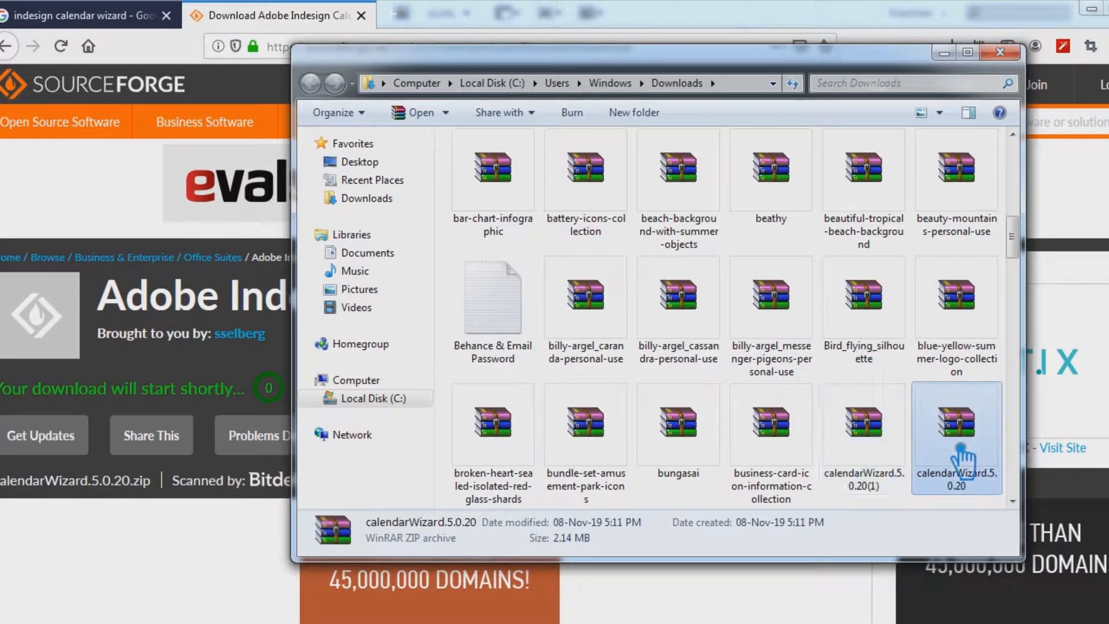
pyautogui.click(897, 453)
pyautogui.click(975, 454)
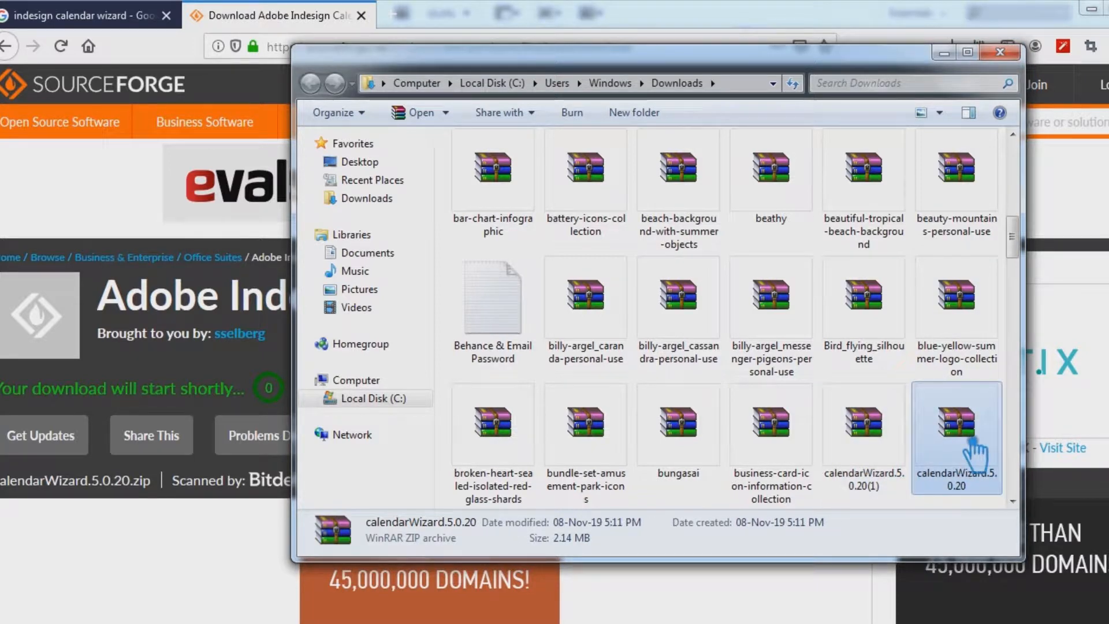
# Step: Try to extract the calendarWizard.5.0.20 archive directly into Downloads, cancelling the replacement of existing files
pyautogui.rightClick(975, 453)
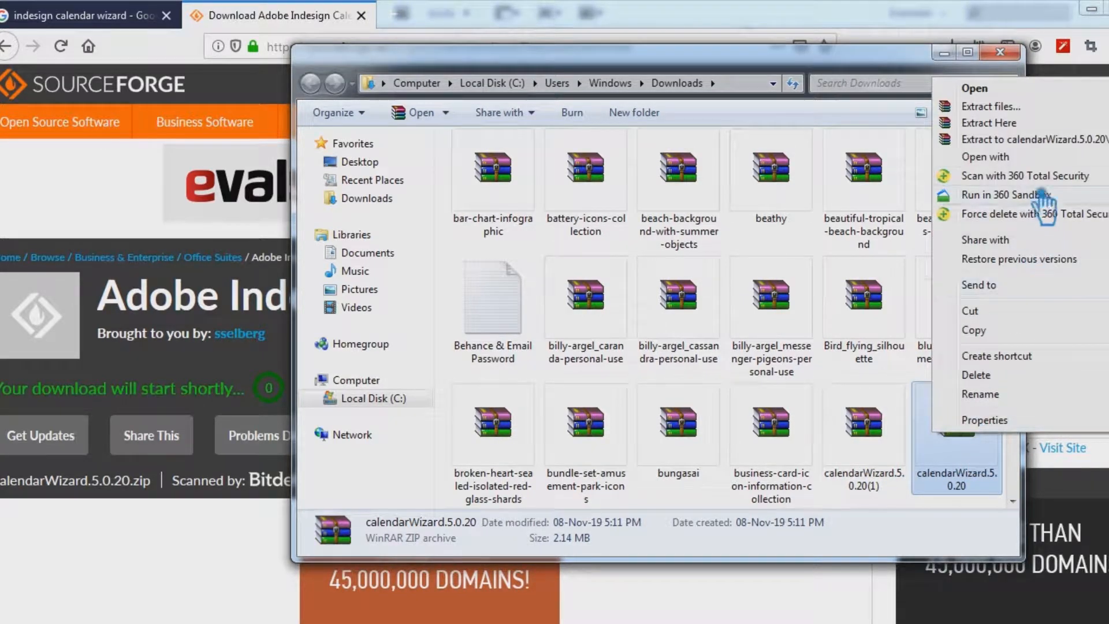
pyautogui.click(1018, 130)
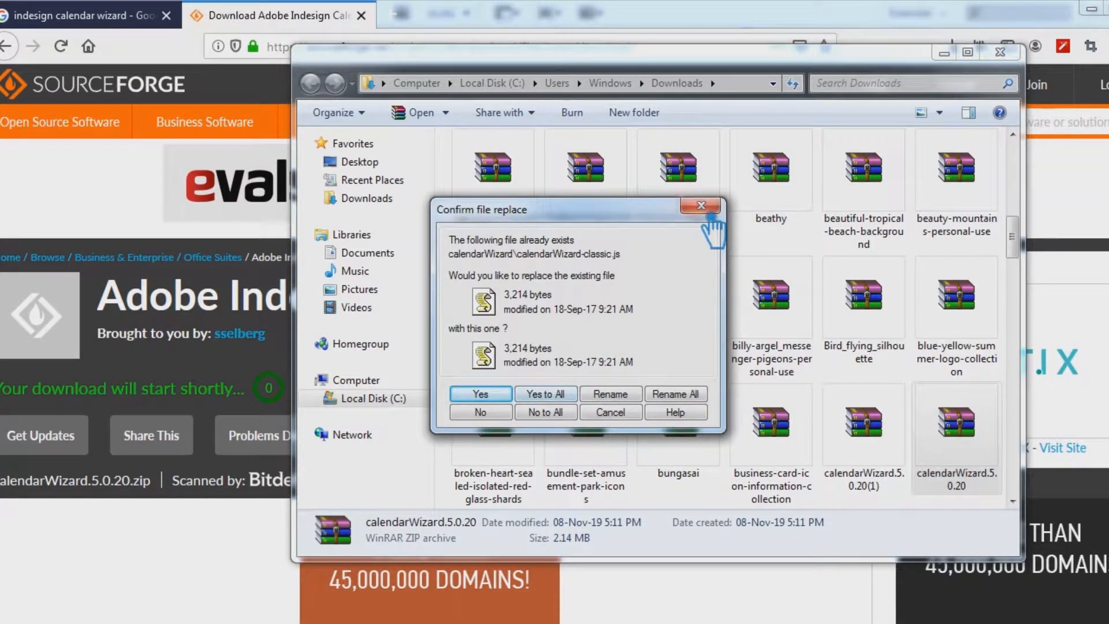
pyautogui.click(702, 208)
pyautogui.click(904, 468)
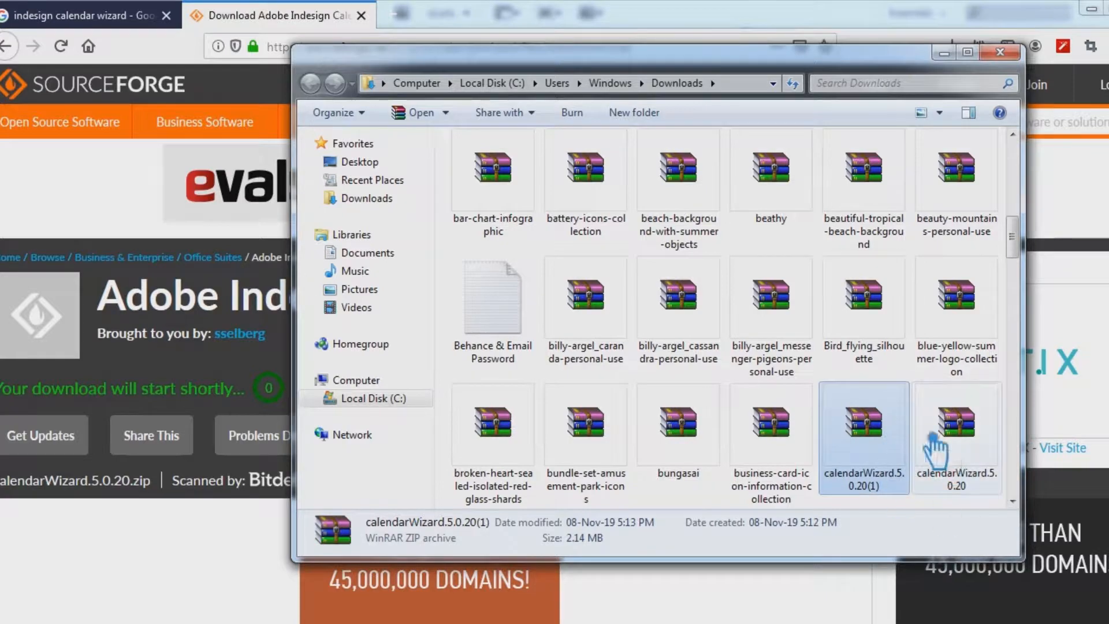
# Step: Copy the extracted calendarWizard folder from Downloads
pyautogui.moveTo(1021, 257); pyautogui.dragTo(1017, 173)
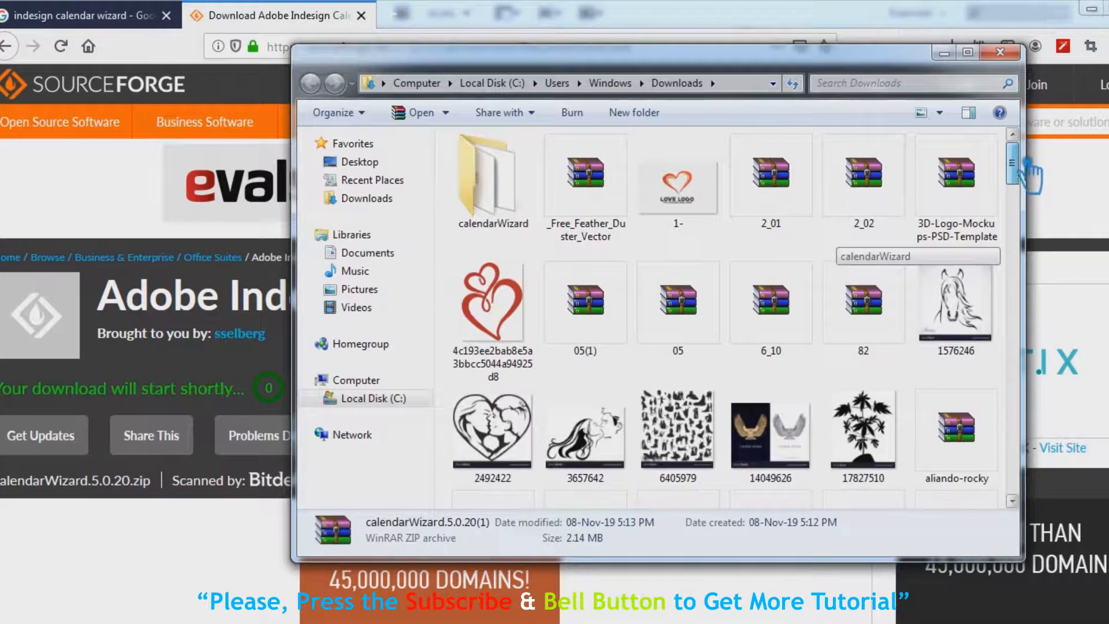
pyautogui.click(528, 211)
pyautogui.hotkey('ctrl', 'c')
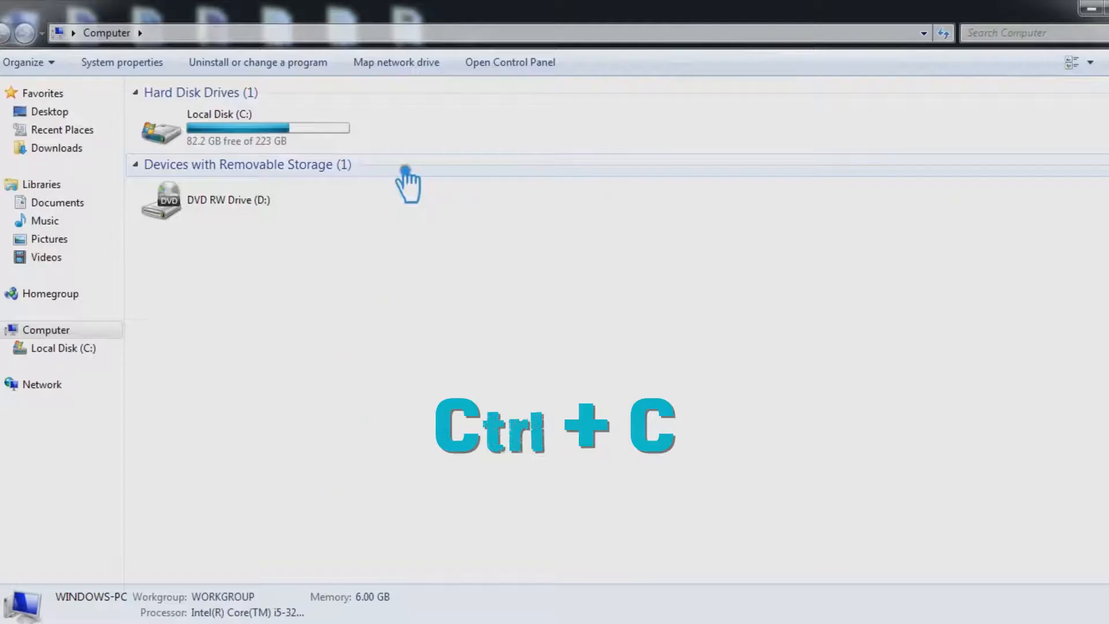
# Step: Check the Adobe folder under Program Files on drive C: for InDesign, and return to the drive's root
pyautogui.doubleClick(280, 138)
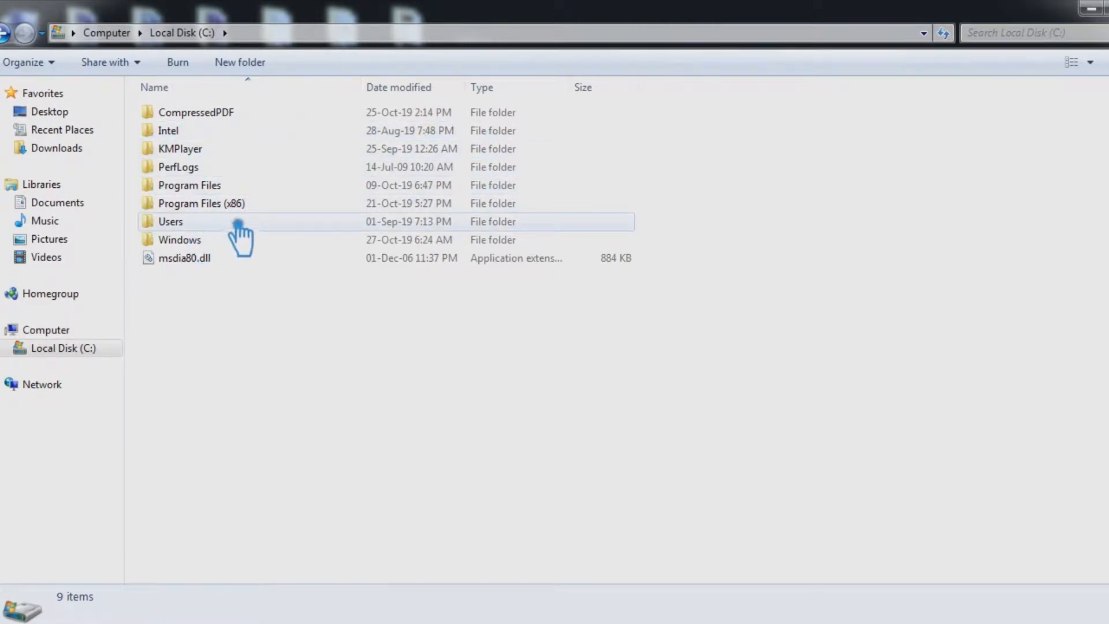
pyautogui.doubleClick(256, 190)
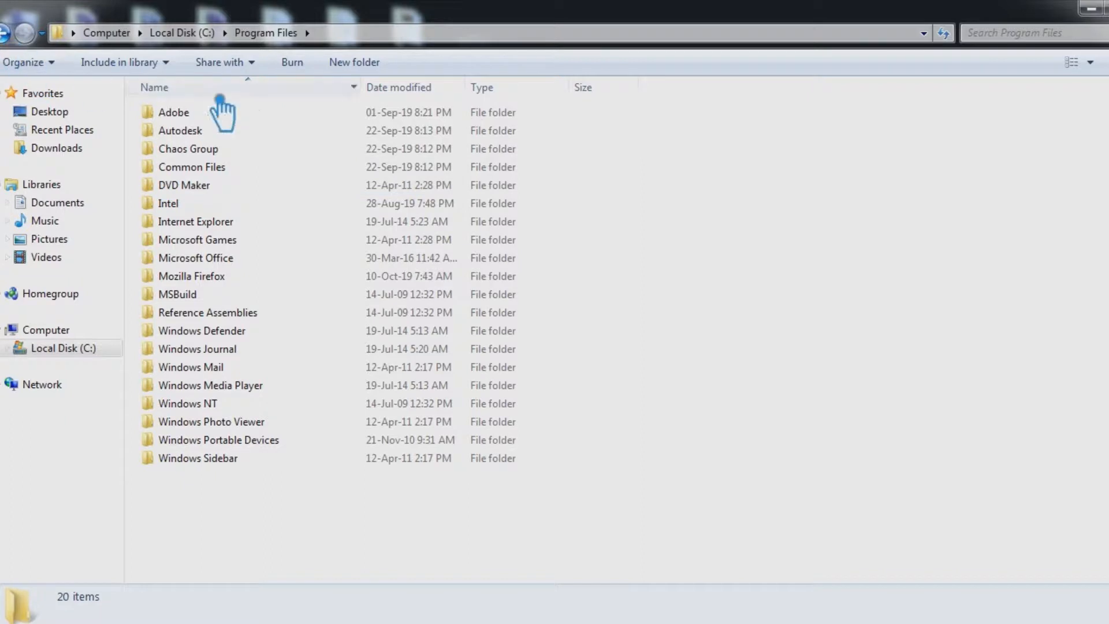
pyautogui.doubleClick(238, 113)
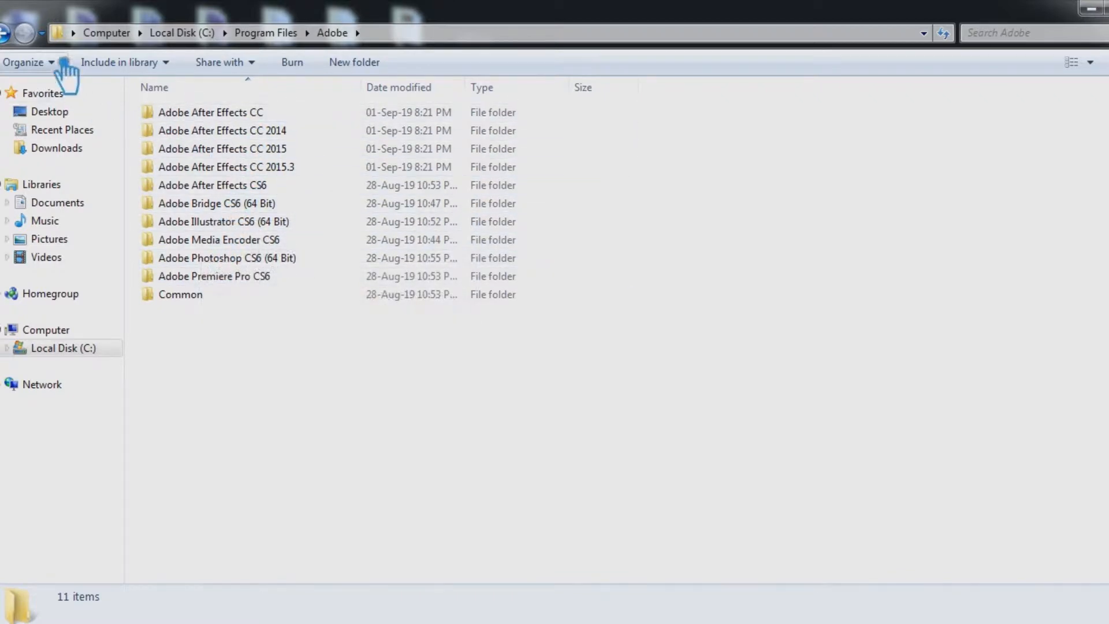
pyautogui.click(7, 33)
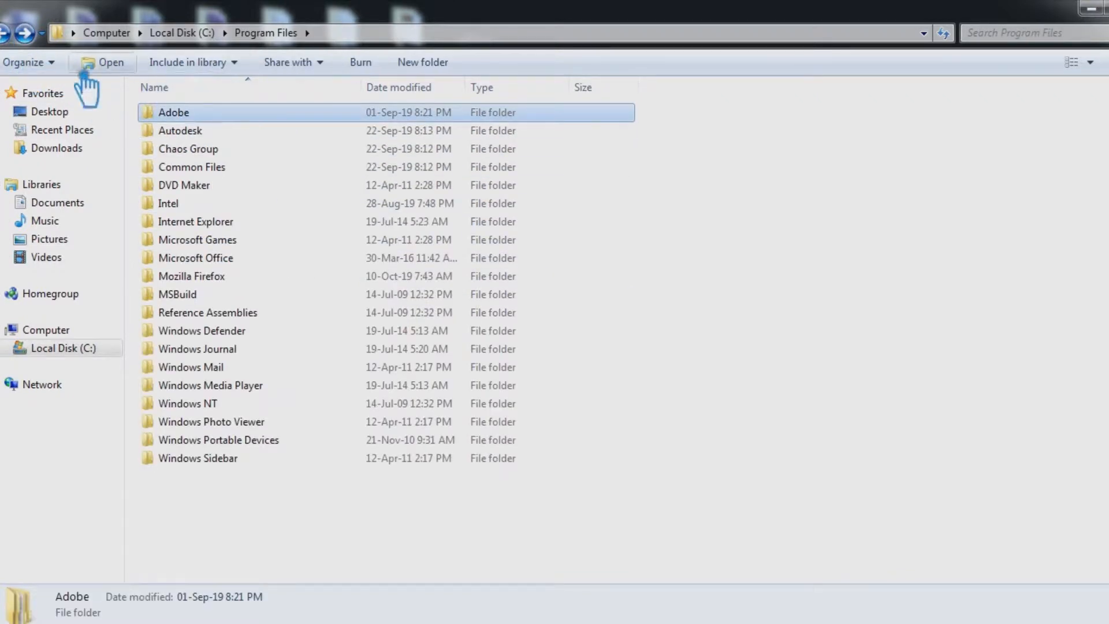
pyautogui.click(8, 33)
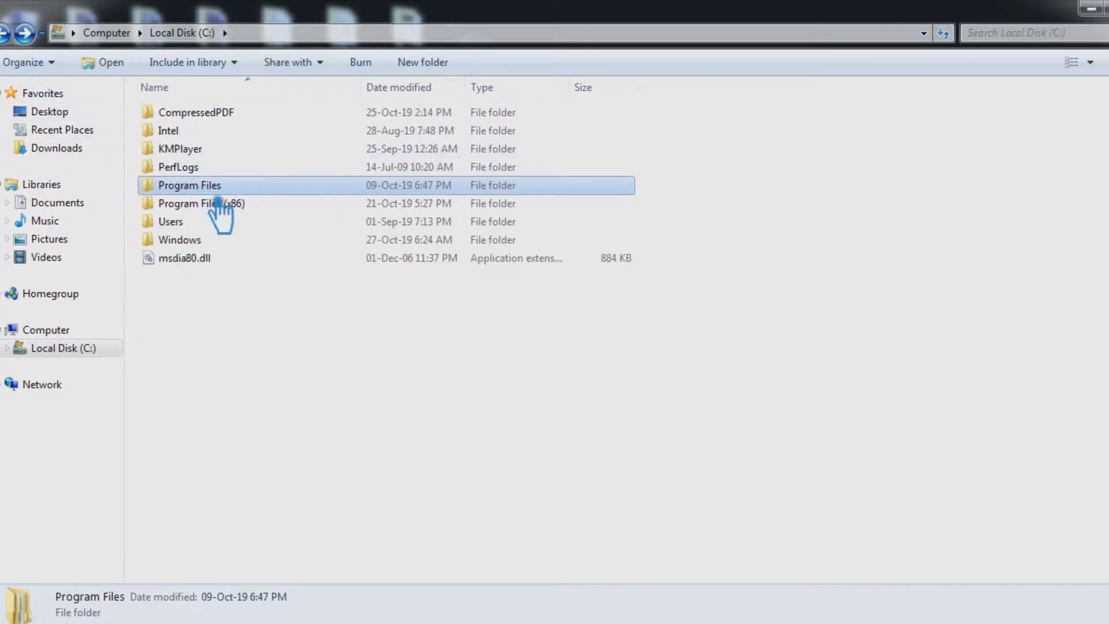
# Step: Go to the Scripts Panel folder under Program Files (x86)\Adobe\Adobe InDesign CS6\Scripts
pyautogui.click(302, 206)
pyautogui.doubleClick(231, 209)
pyautogui.doubleClick(208, 132)
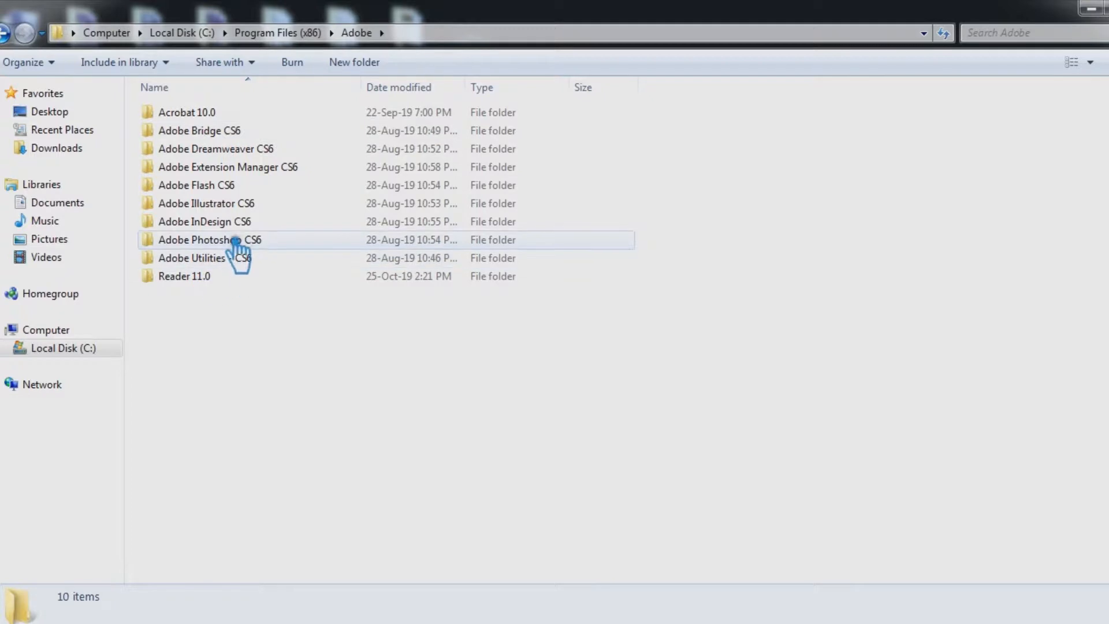
pyautogui.doubleClick(229, 223)
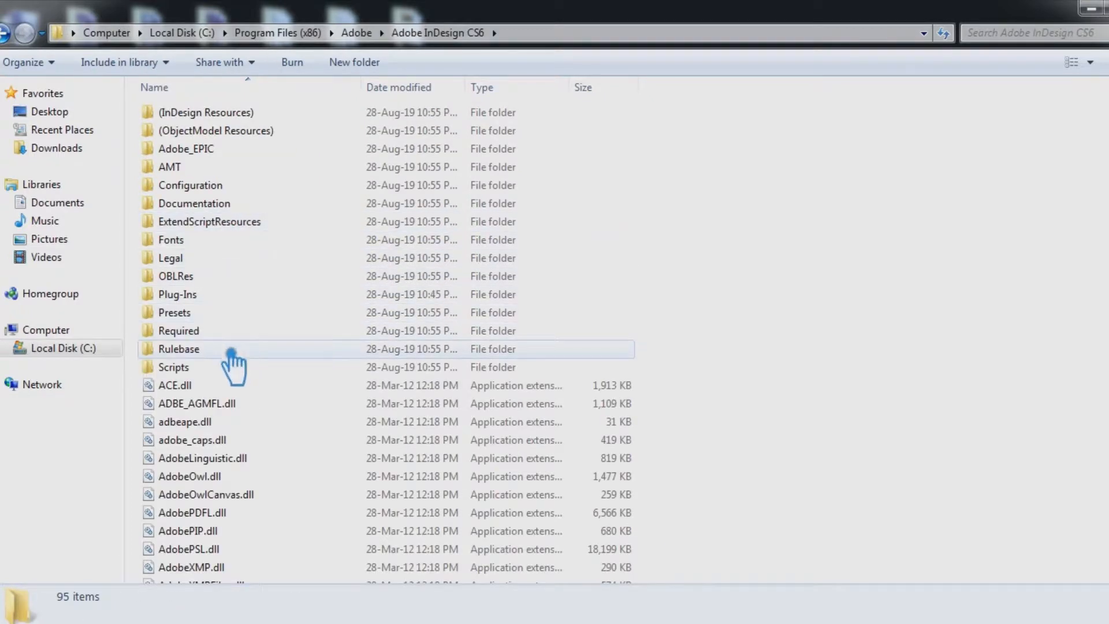
pyautogui.doubleClick(221, 368)
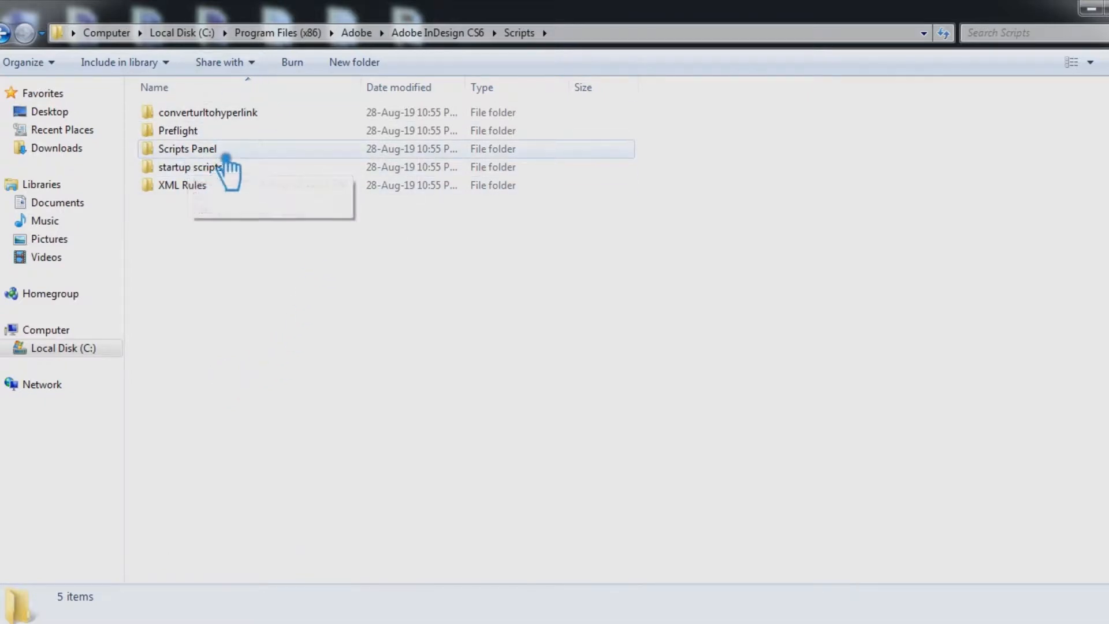
pyautogui.doubleClick(227, 156)
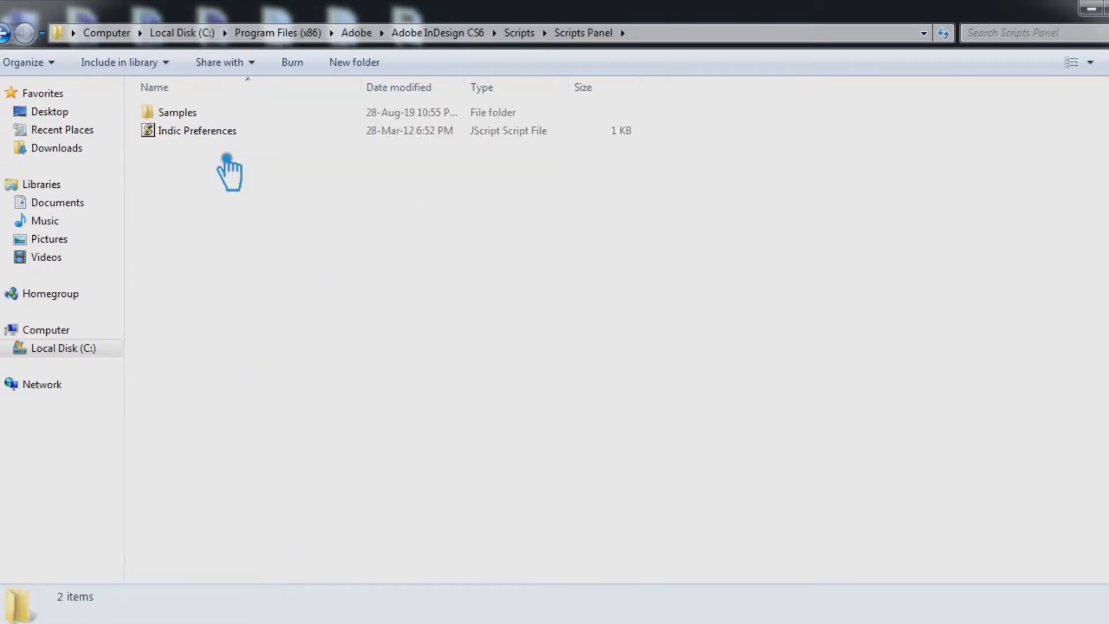
# Step: Paste the calendarWizard folder into the Scripts Panel folder, granting administrator permission
pyautogui.hotkey('ctrl', 'v')
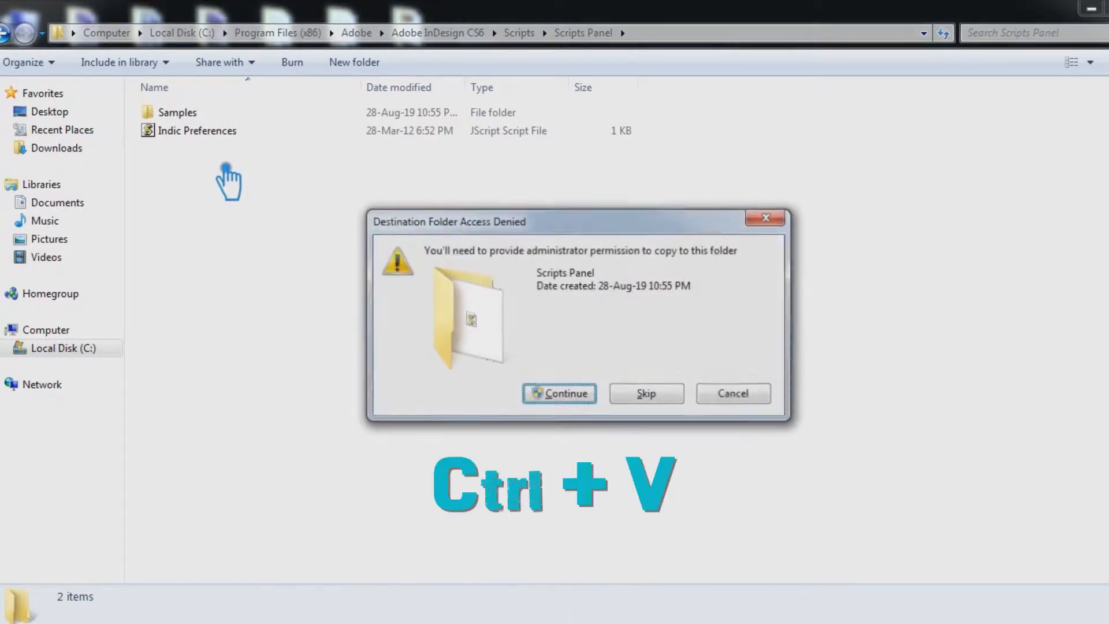
pyautogui.click(540, 393)
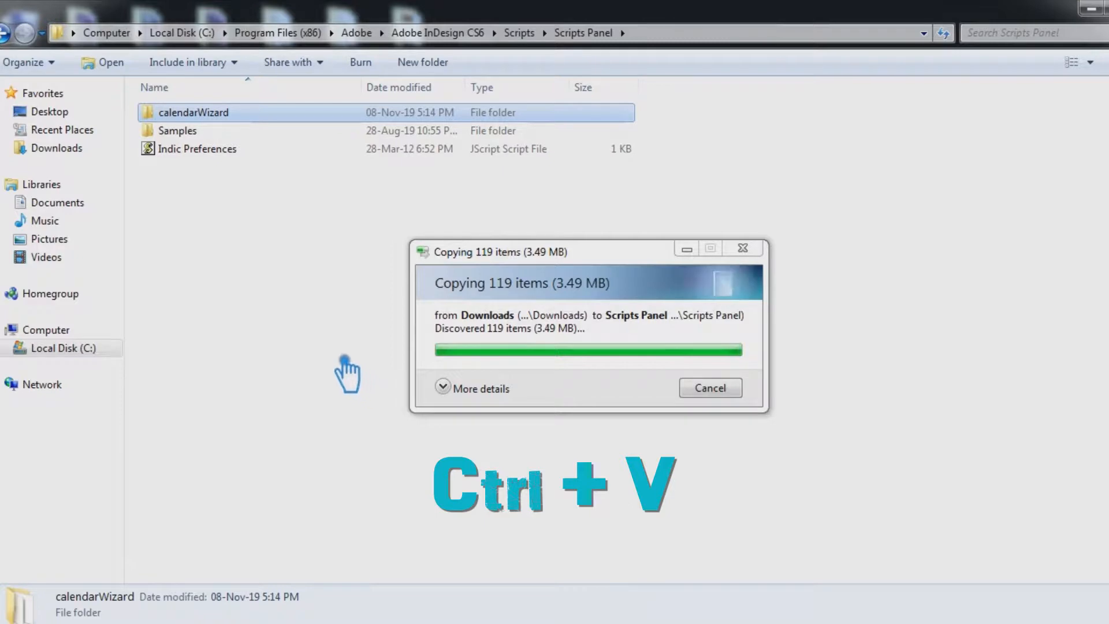
pyautogui.click(356, 336)
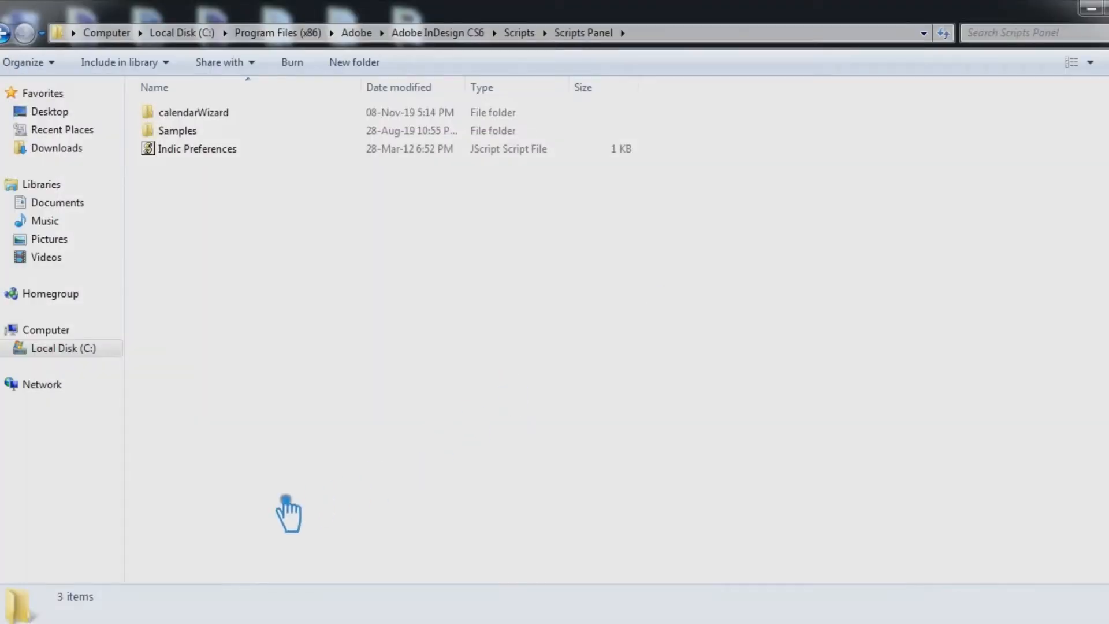
# Step: Launch Adobe InDesign CS6 and create a new one-page A4 document in landscape orientation
pyautogui.press('super')
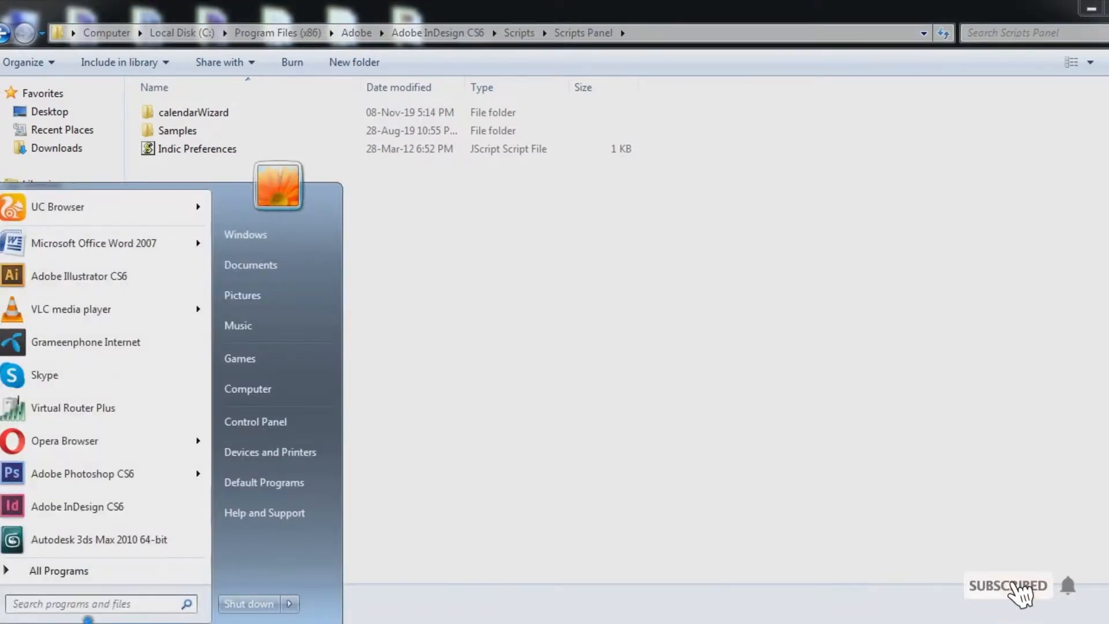
pyautogui.click(119, 521)
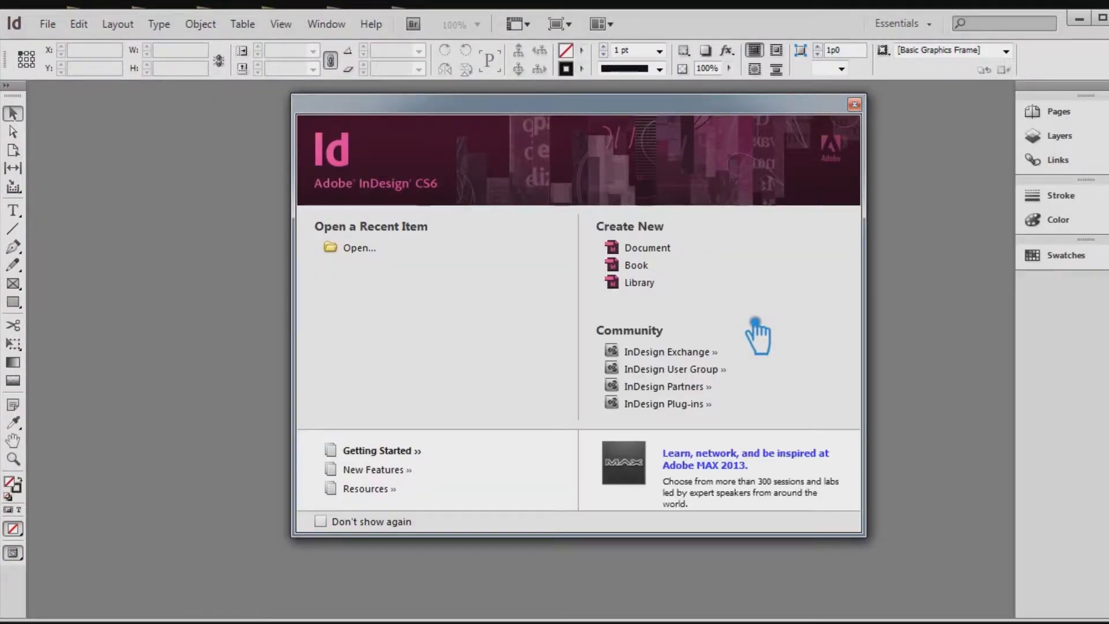
pyautogui.click(660, 256)
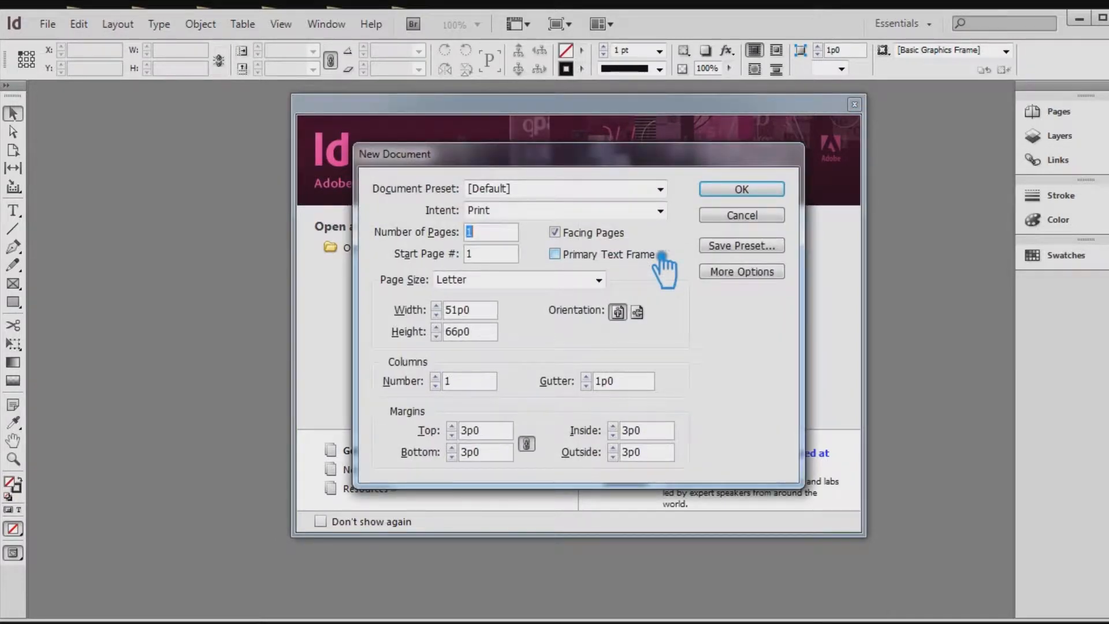
pyautogui.click(546, 279)
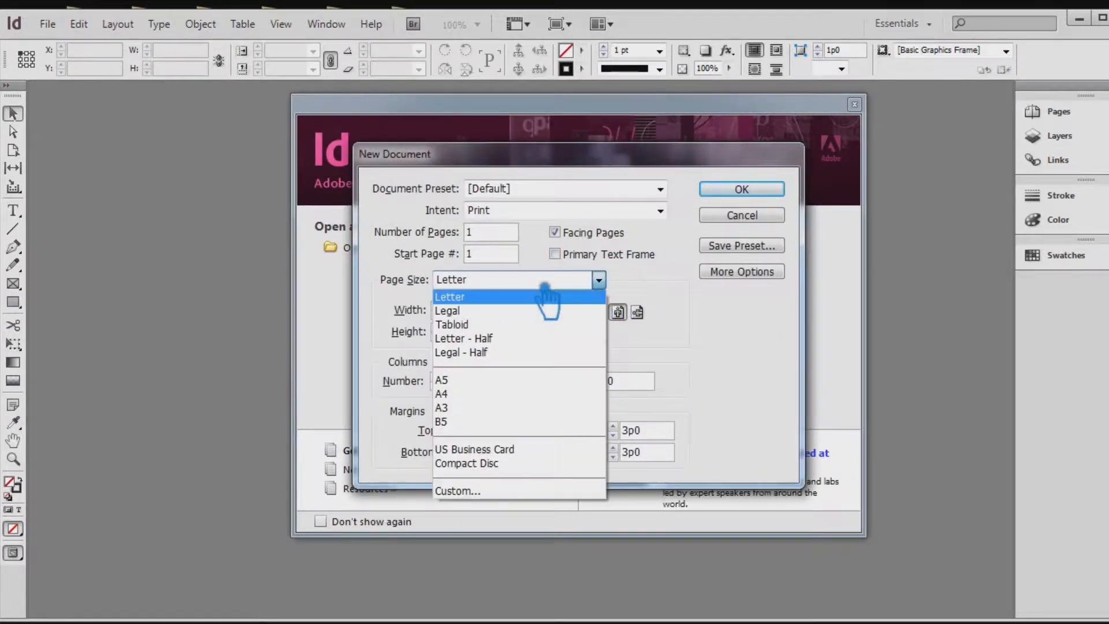
pyautogui.click(473, 395)
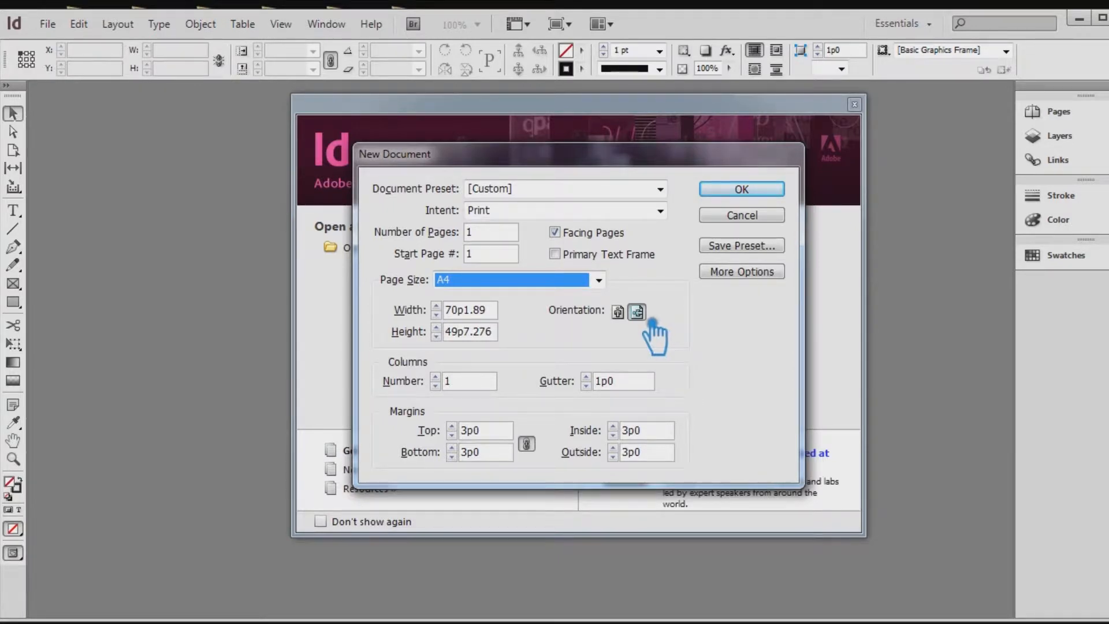
pyautogui.click(752, 193)
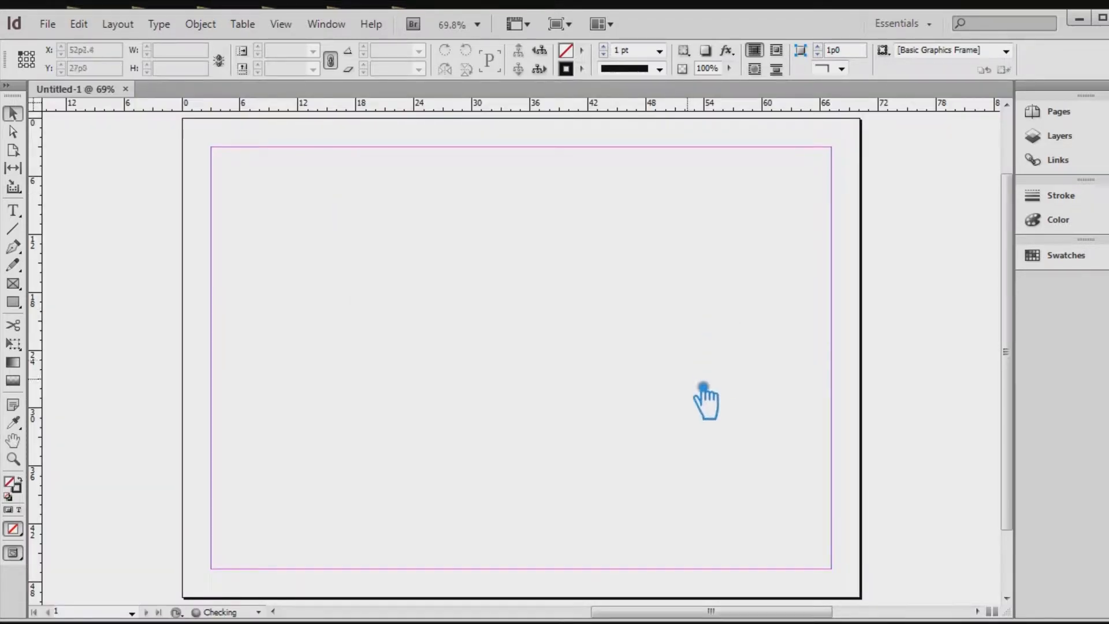
# Step: Show the Scripts panel and dock Scripts, Data Merge and Script Label together as a group below Swatches
pyautogui.click(327, 24)
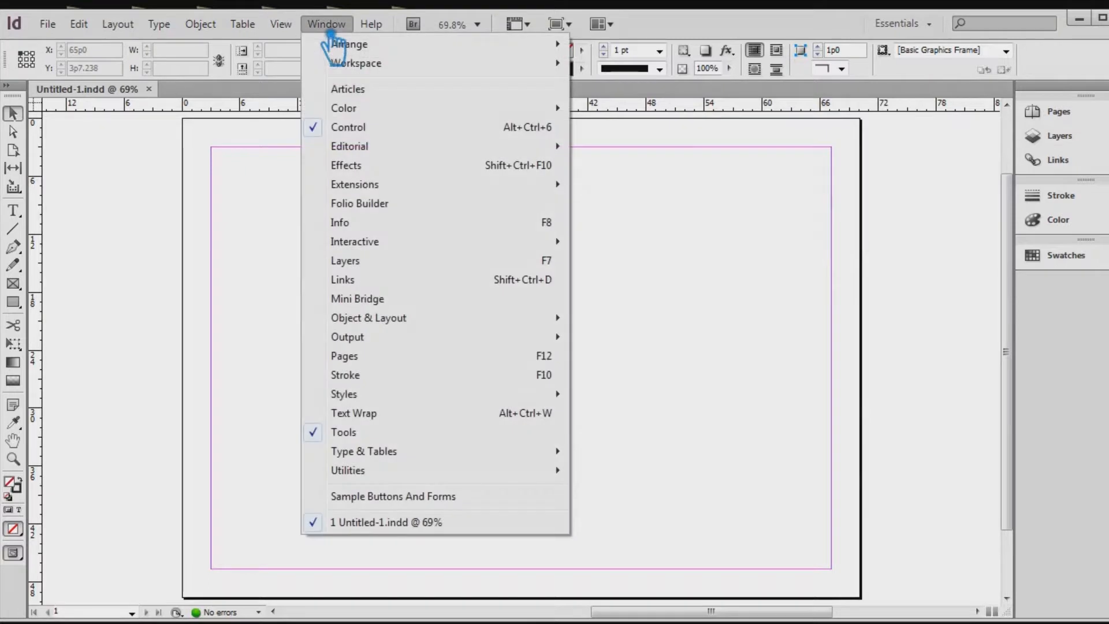
pyautogui.moveTo(423, 471)
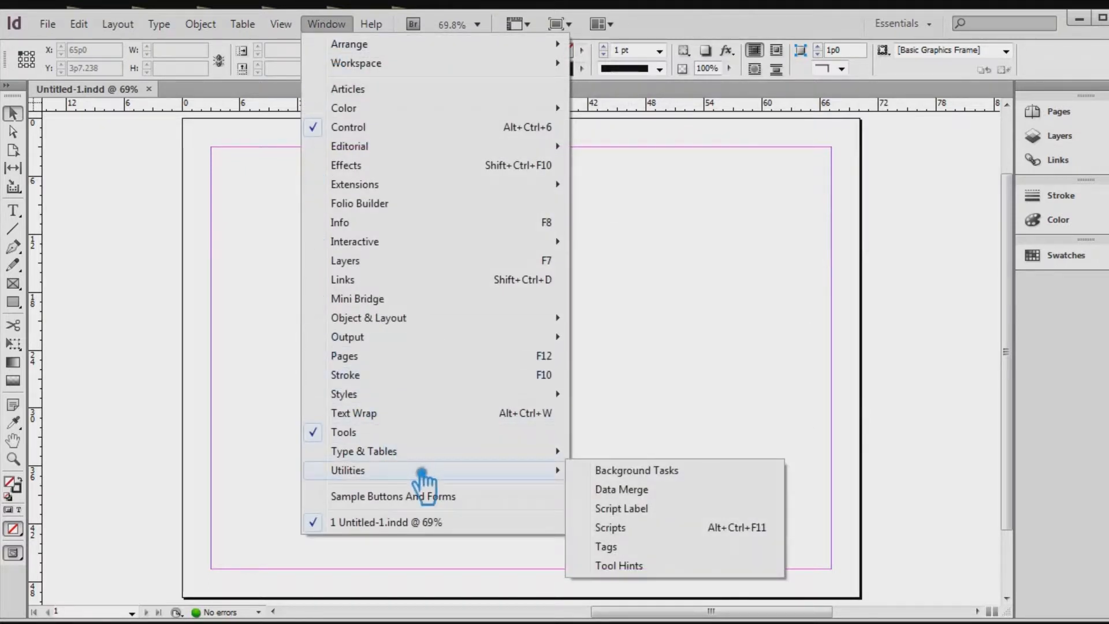
pyautogui.click(653, 537)
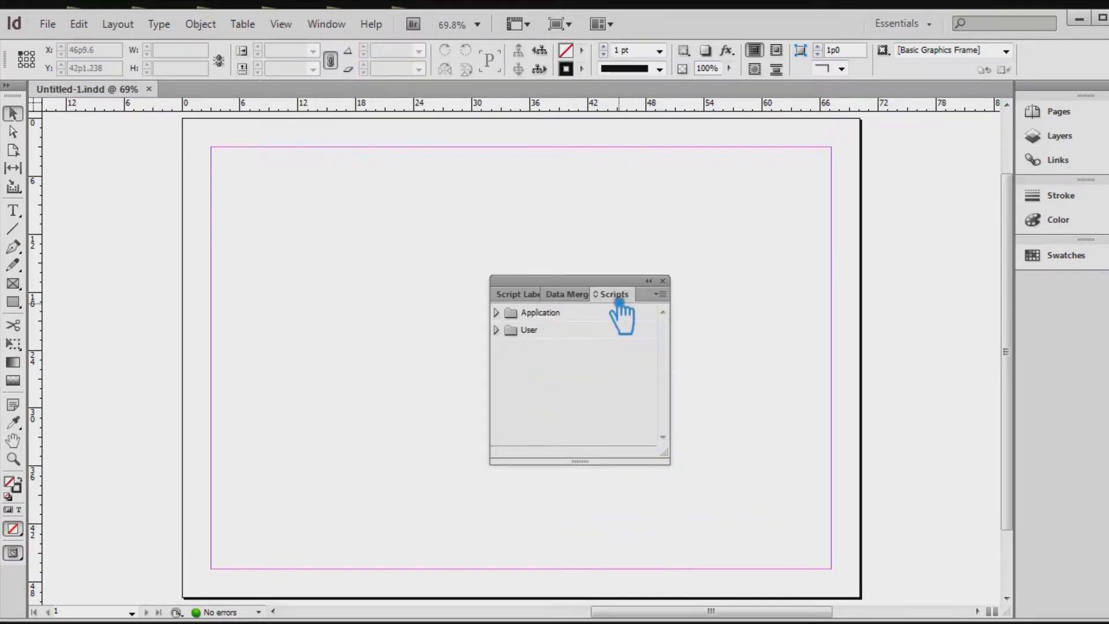
pyautogui.moveTo(625, 300); pyautogui.dragTo(1048, 294)
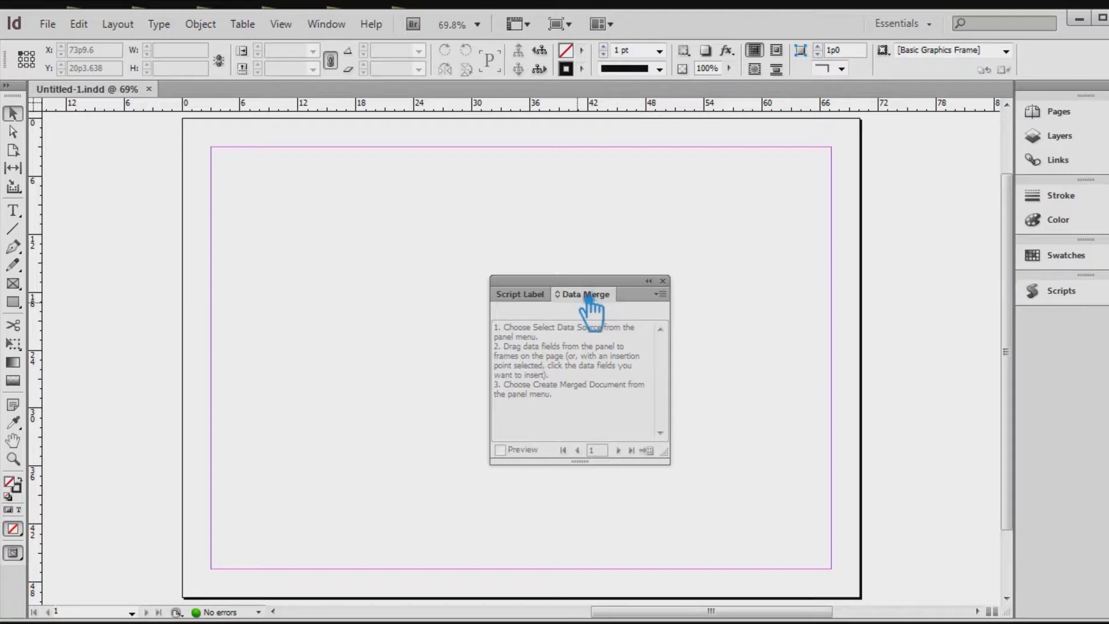
pyautogui.moveTo(589, 301); pyautogui.dragTo(1056, 298)
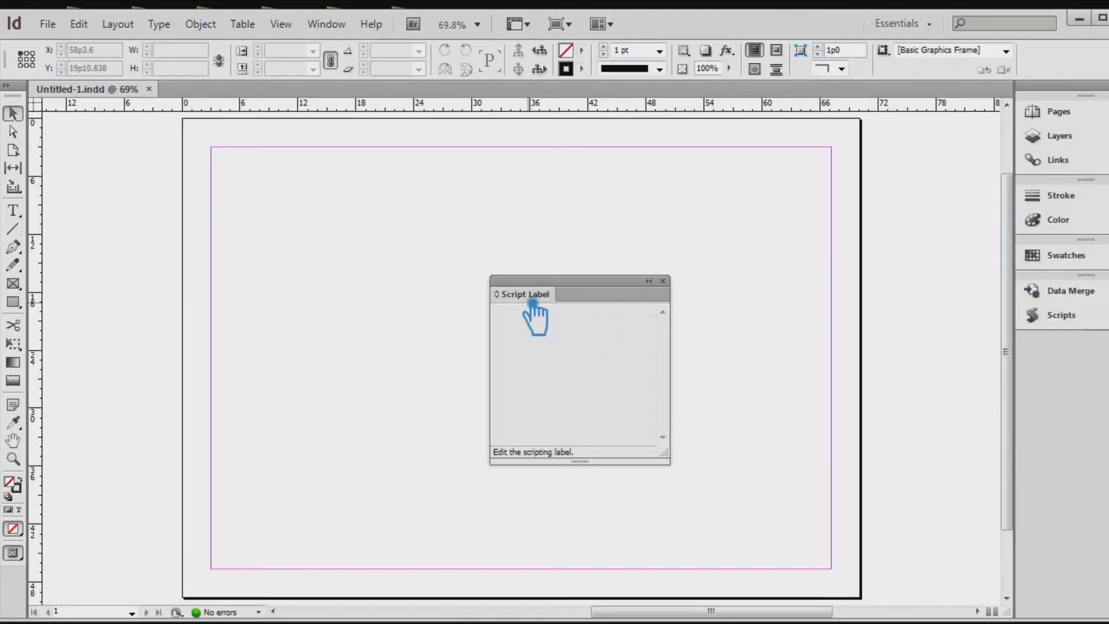
pyautogui.moveTo(528, 295); pyautogui.dragTo(1067, 293)
# Step: Open the docked Scripts panel and expand its Application folder
pyautogui.click(1063, 341)
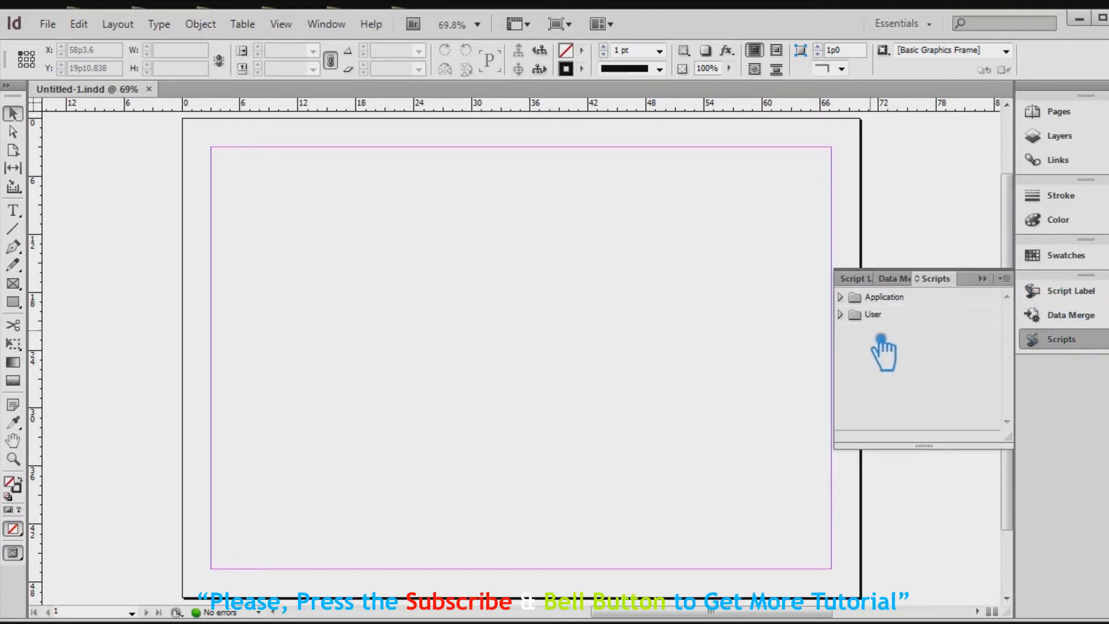
pyautogui.click(868, 279)
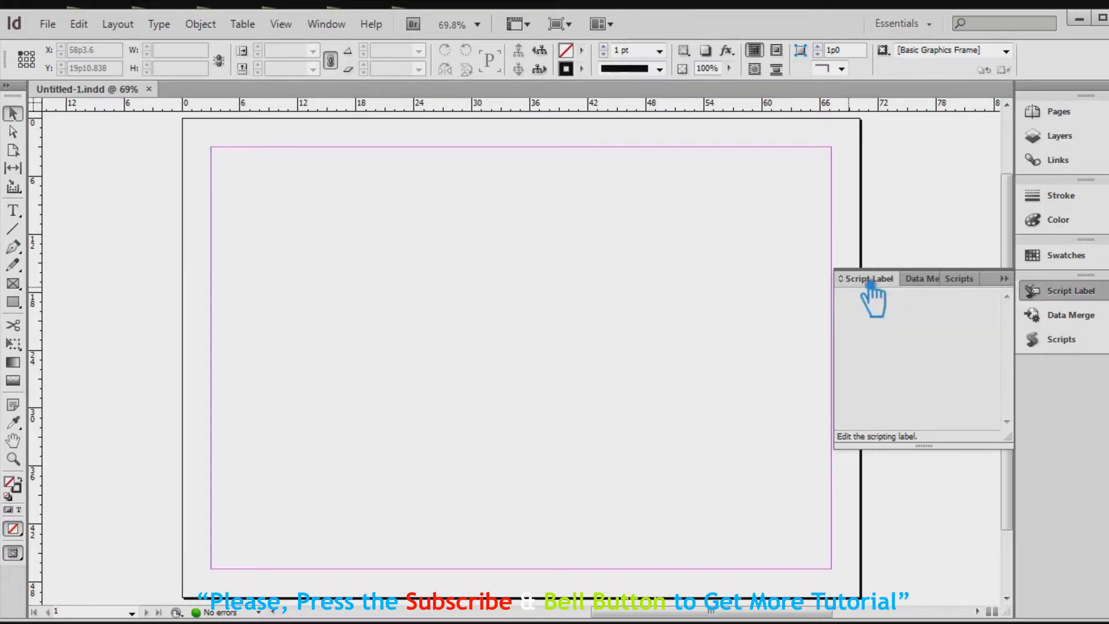
pyautogui.click(968, 283)
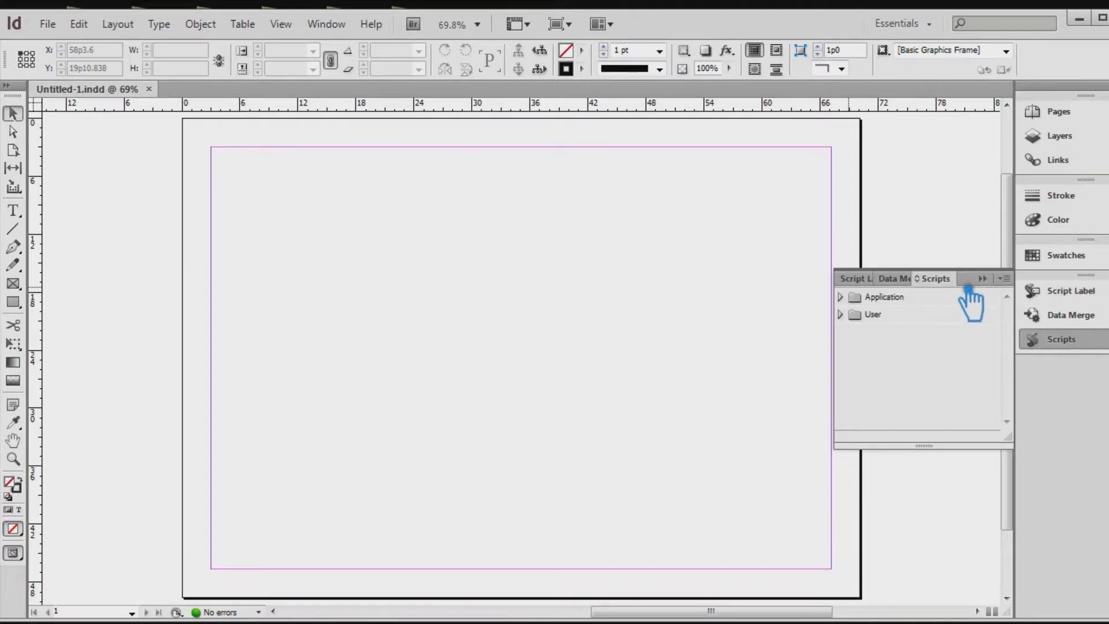
pyautogui.doubleClick(856, 298)
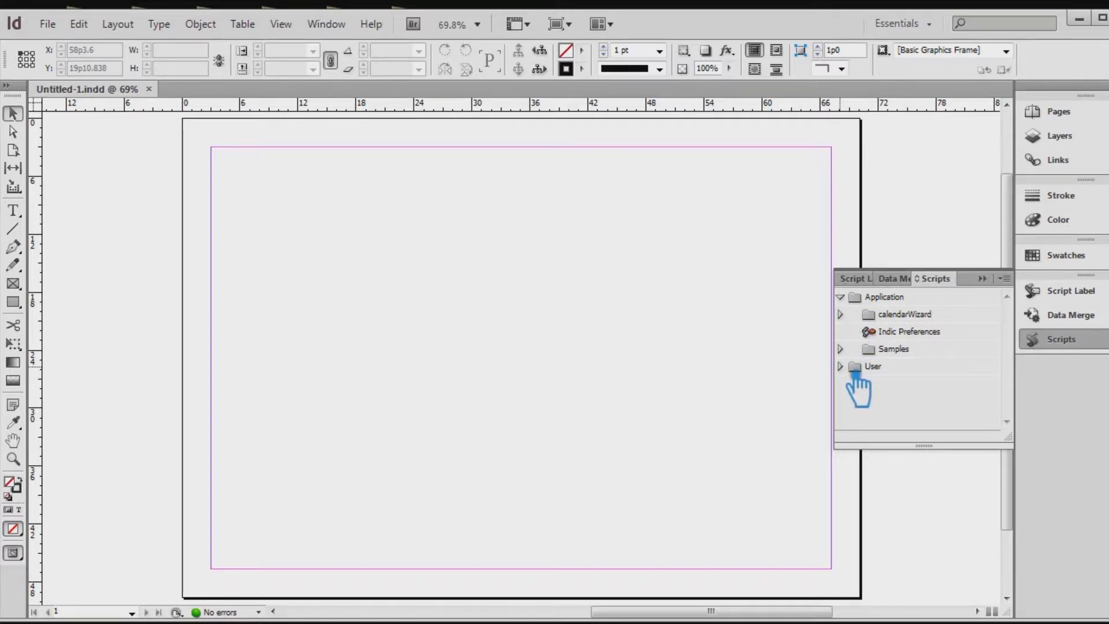
pyautogui.click(906, 279)
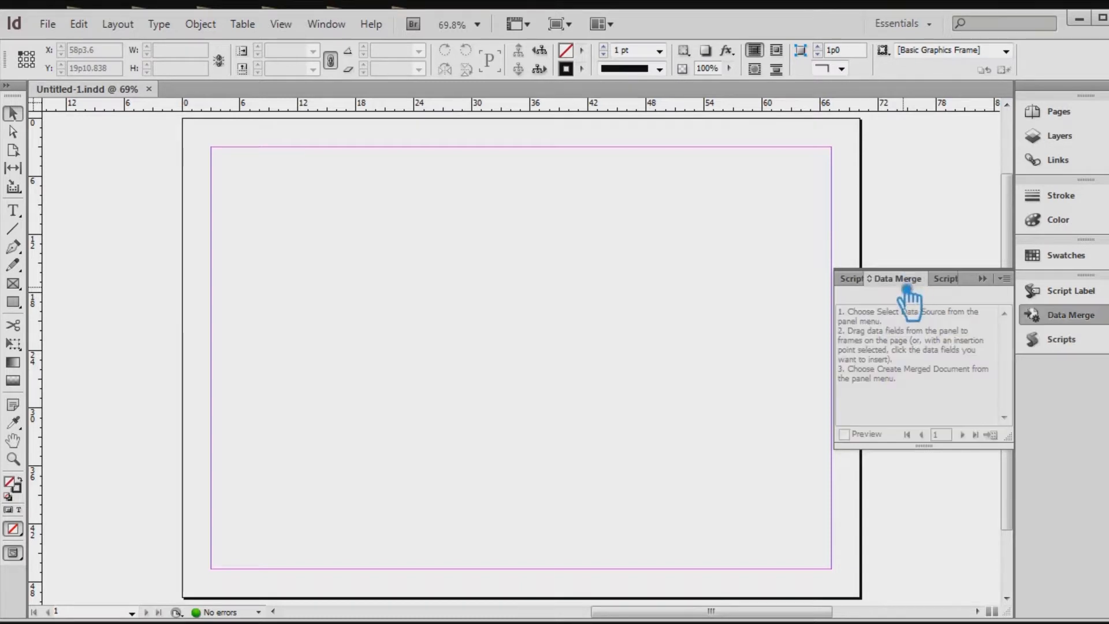
pyautogui.click(856, 279)
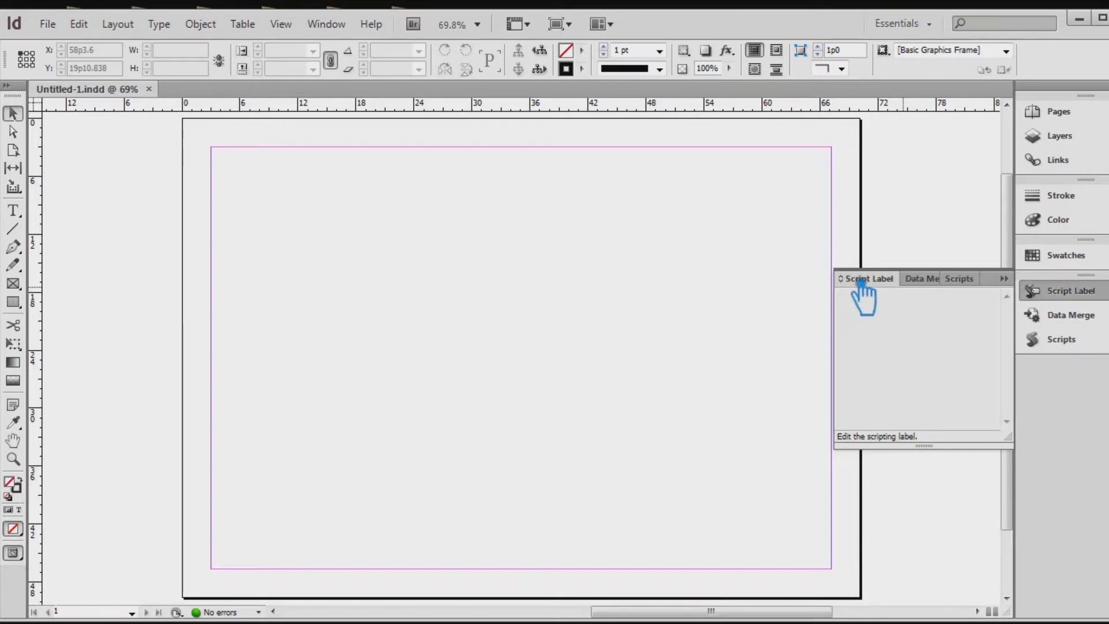
pyautogui.click(1089, 352)
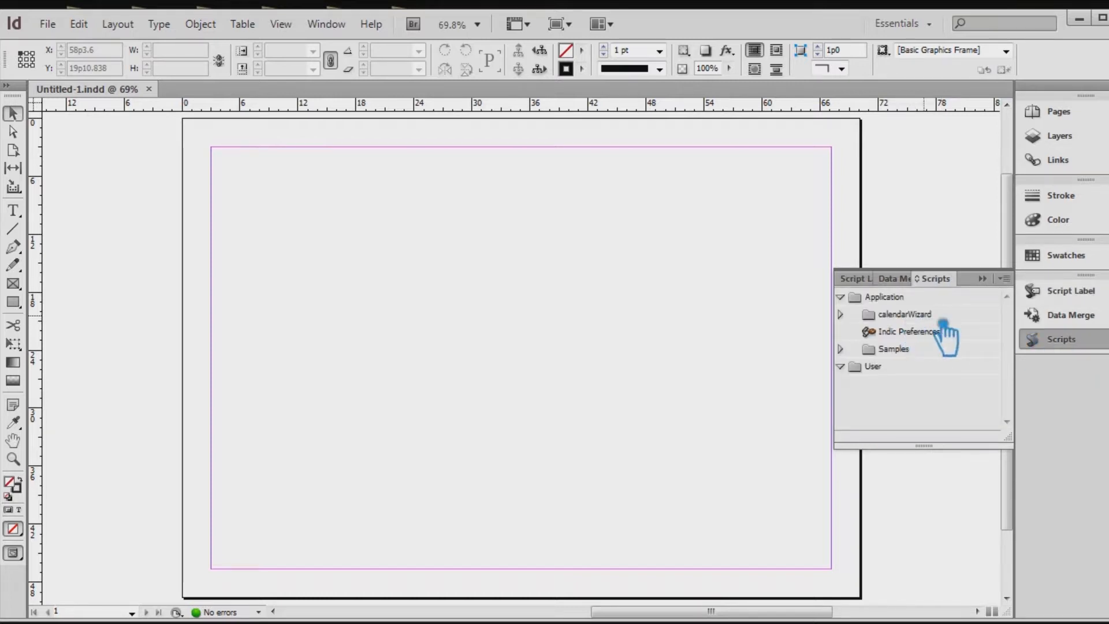
# Step: Expand the calendarWizard folder in the Scripts panel and run the calendarWizard script inside it
pyautogui.click(924, 314)
pyautogui.click(841, 315)
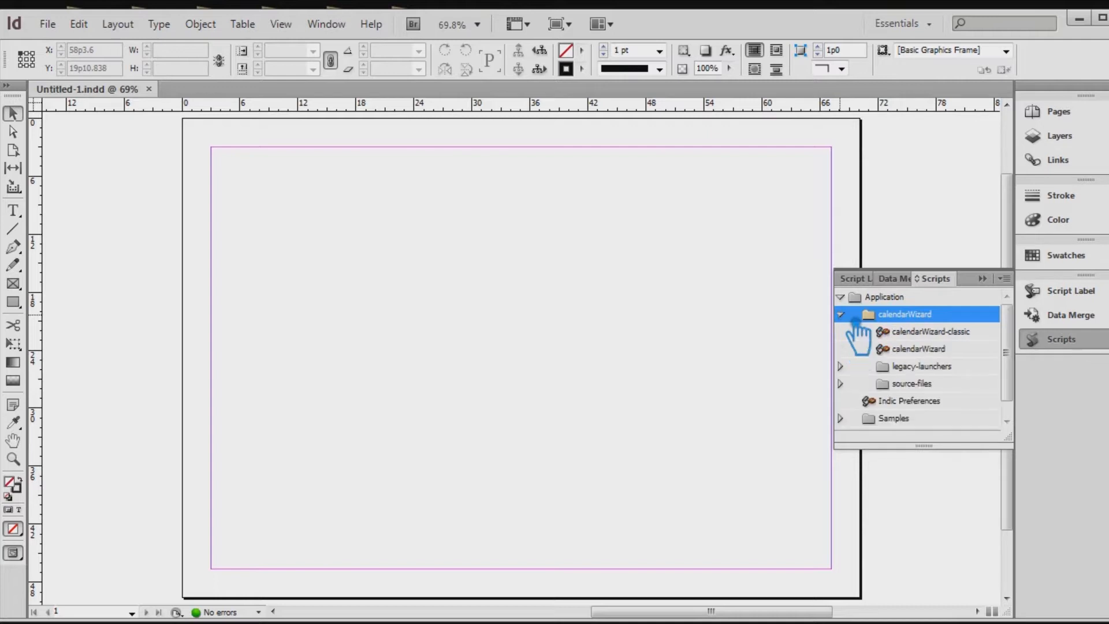
pyautogui.click(927, 350)
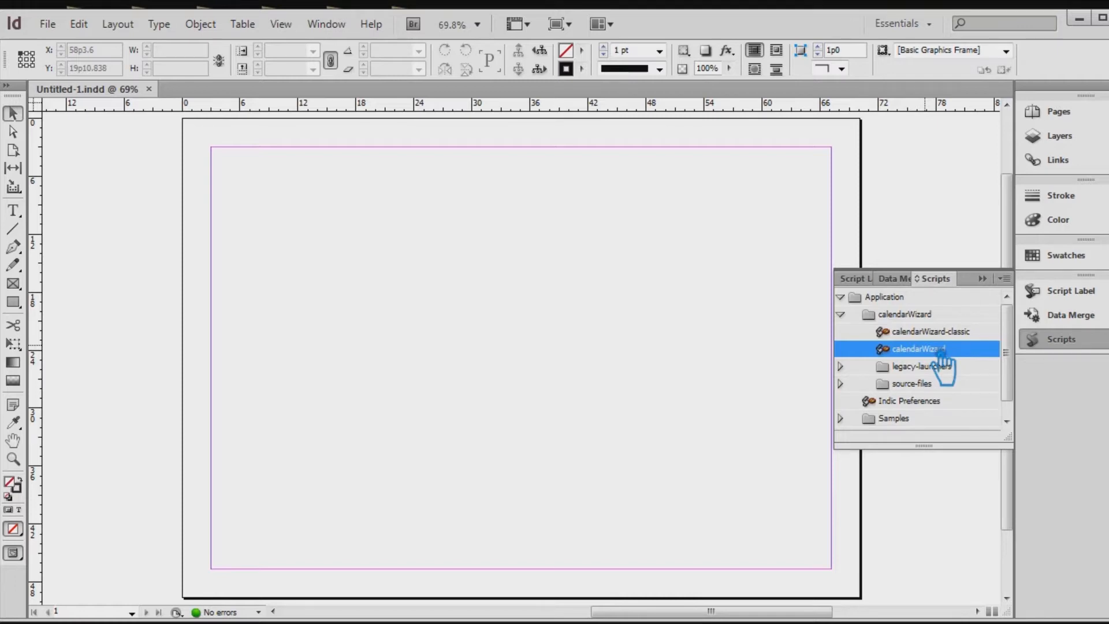
pyautogui.doubleClick(942, 350)
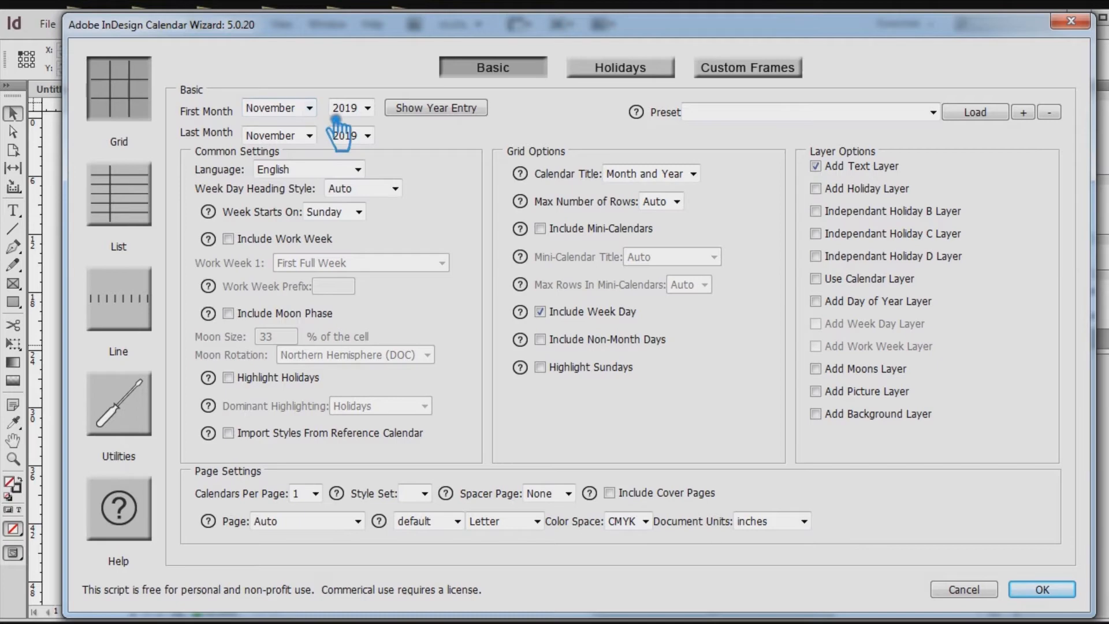
# Step: Set the calendar's first month to January 2020 and its last month to December 2020
pyautogui.click(324, 109)
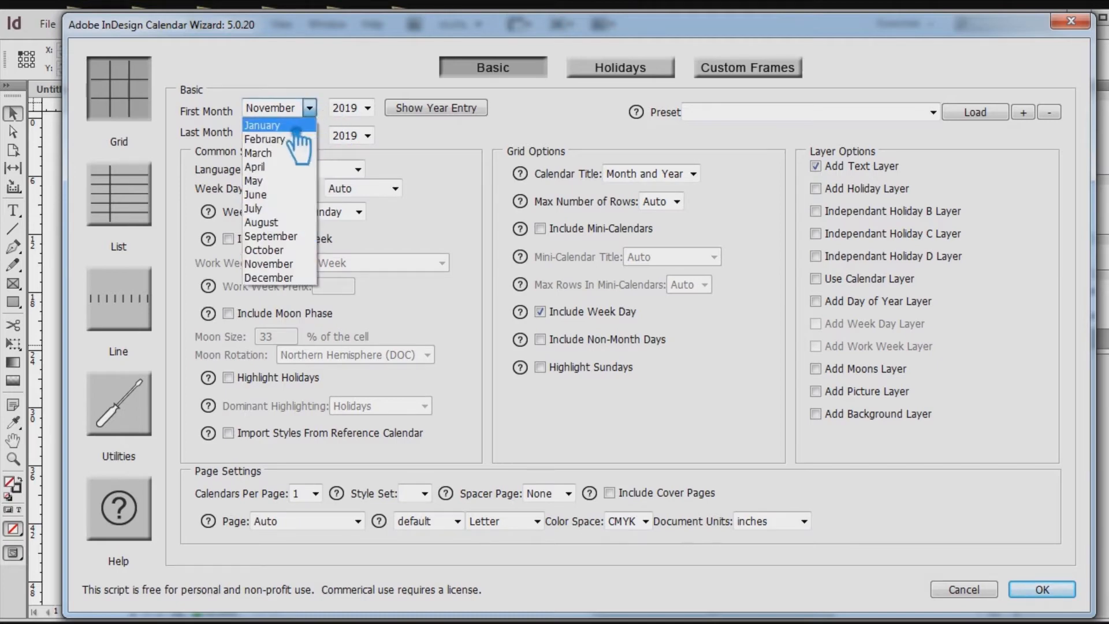
pyautogui.click(292, 125)
pyautogui.click(368, 109)
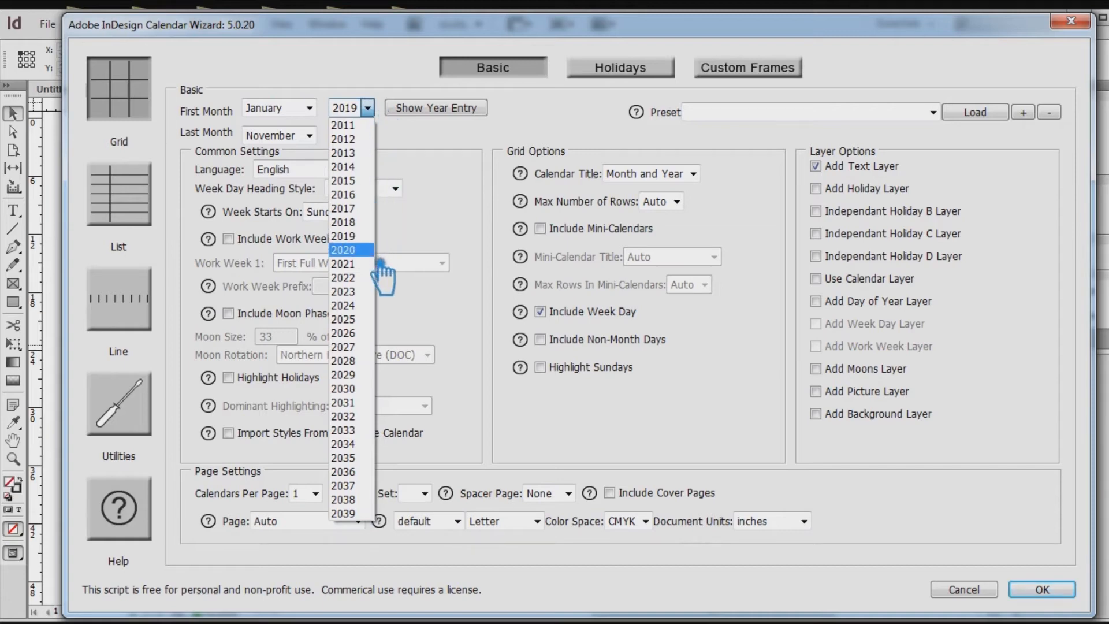
pyautogui.click(370, 254)
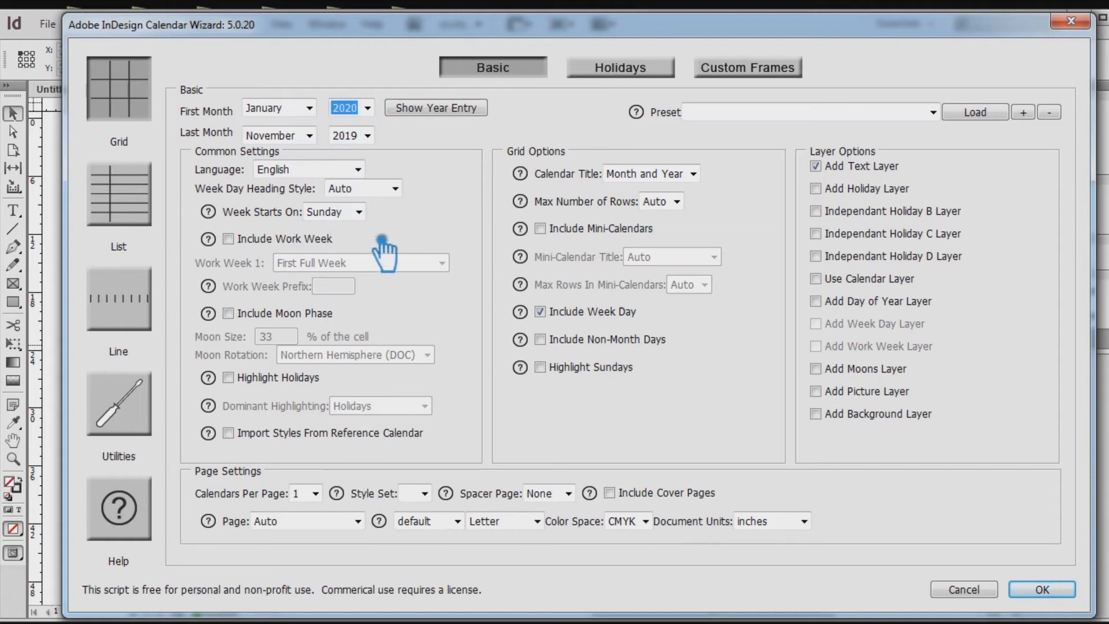
pyautogui.click(384, 142)
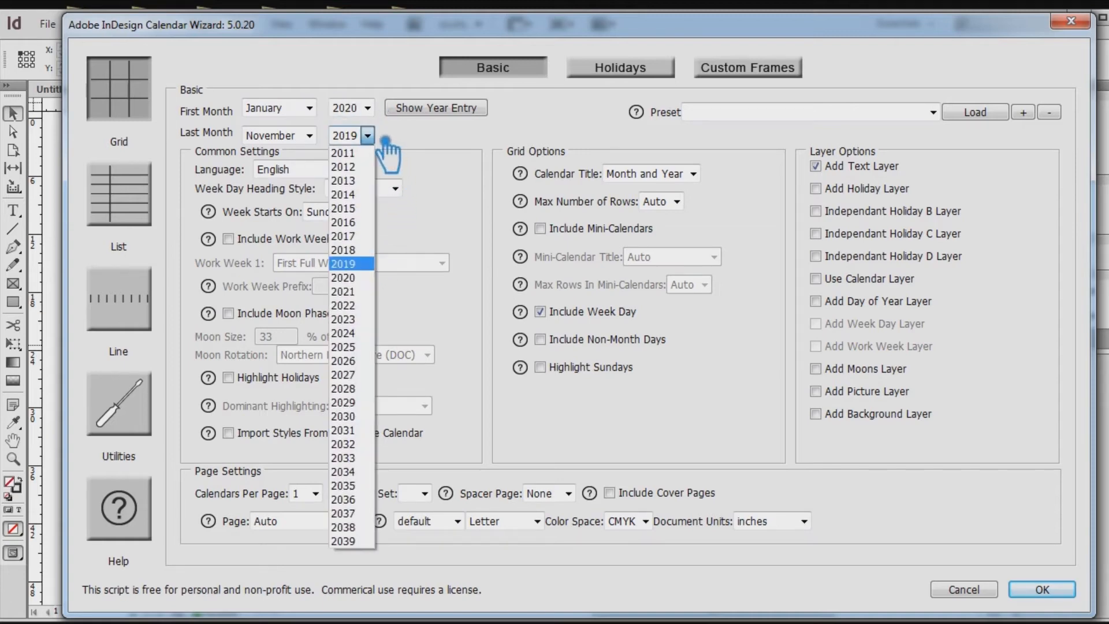
pyautogui.click(362, 278)
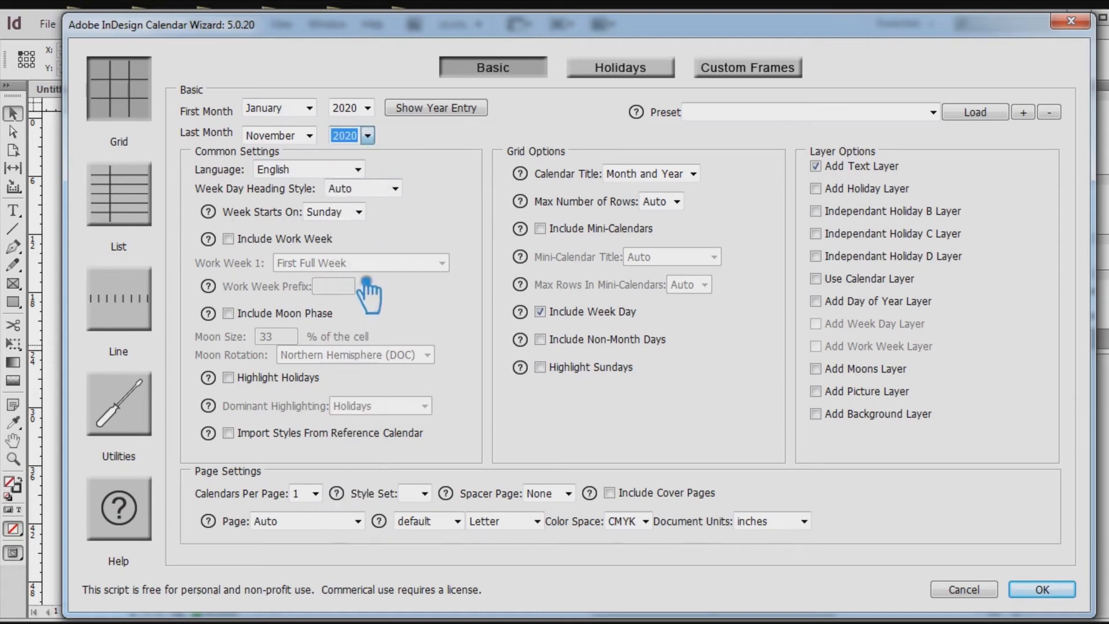
pyautogui.click(310, 135)
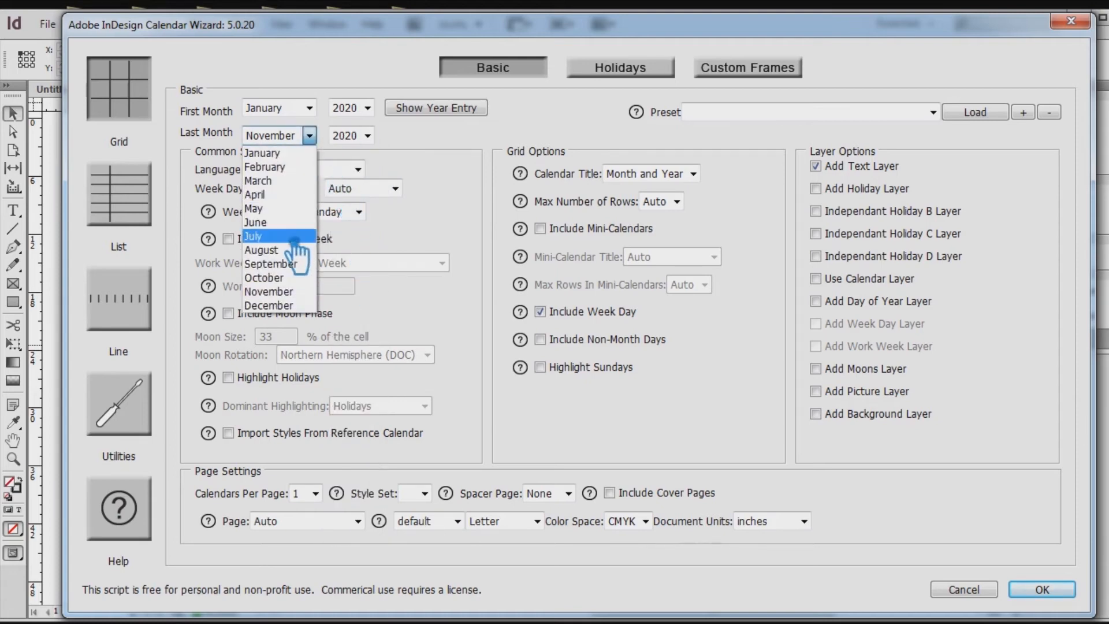
pyautogui.click(302, 306)
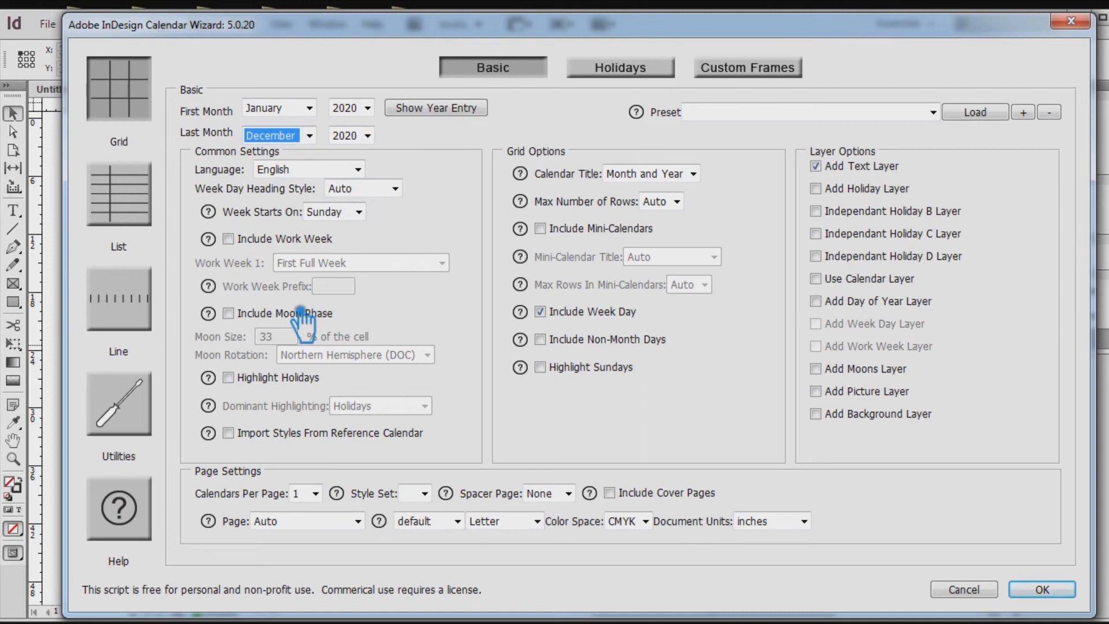